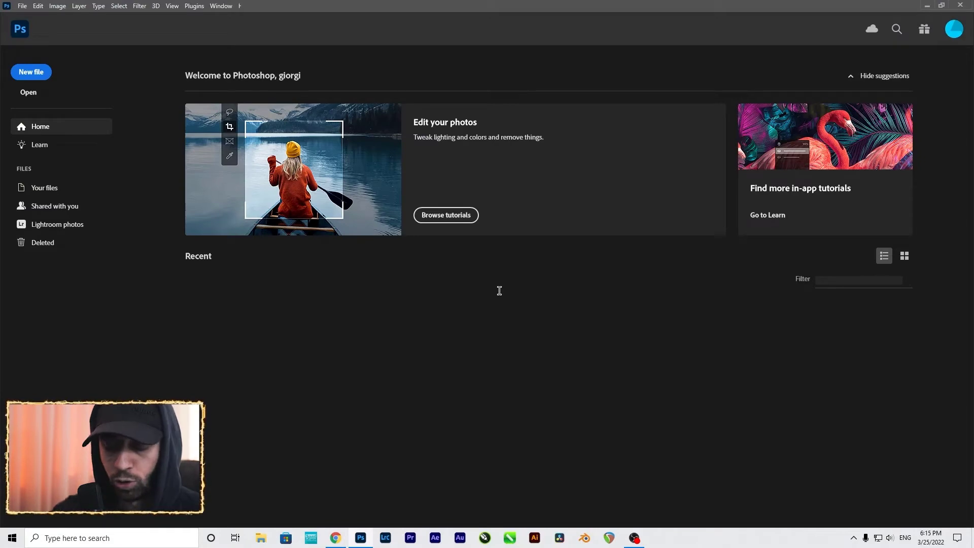
# Open the portrait P1036754 from the Desktop and minimize the floating Nik Collection Selective Tool panel
pyautogui.hotkey('ctrl', 'o')
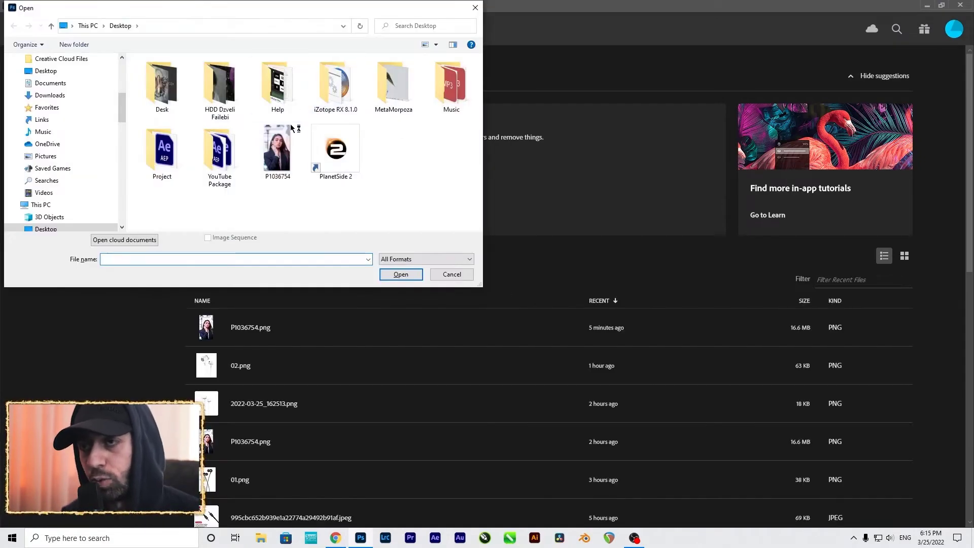
pyautogui.doubleClick(278, 149)
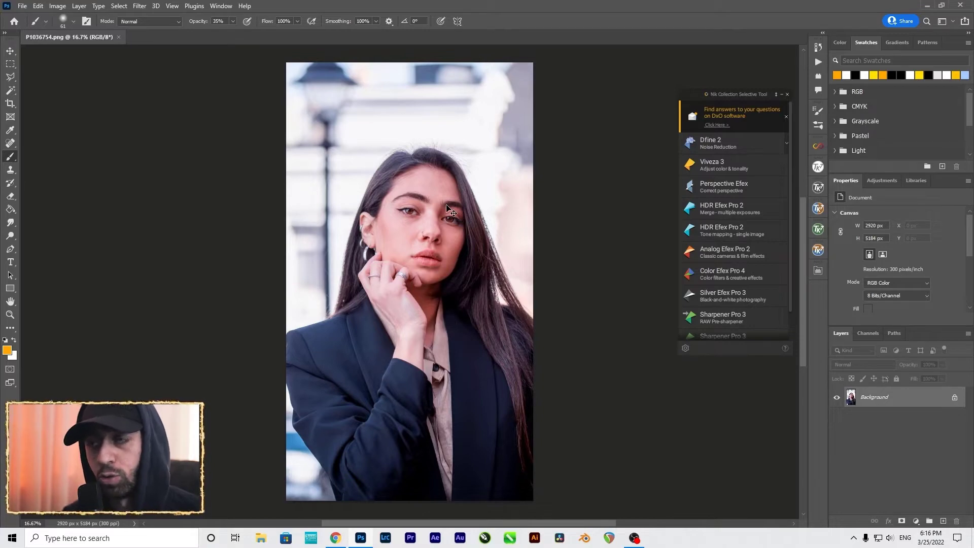
pyautogui.hotkey('ctrl', '+')
pyautogui.hotkey('ctrl', '+')
pyautogui.hotkey('ctrl', '+')
pyautogui.hotkey('ctrl', '+')
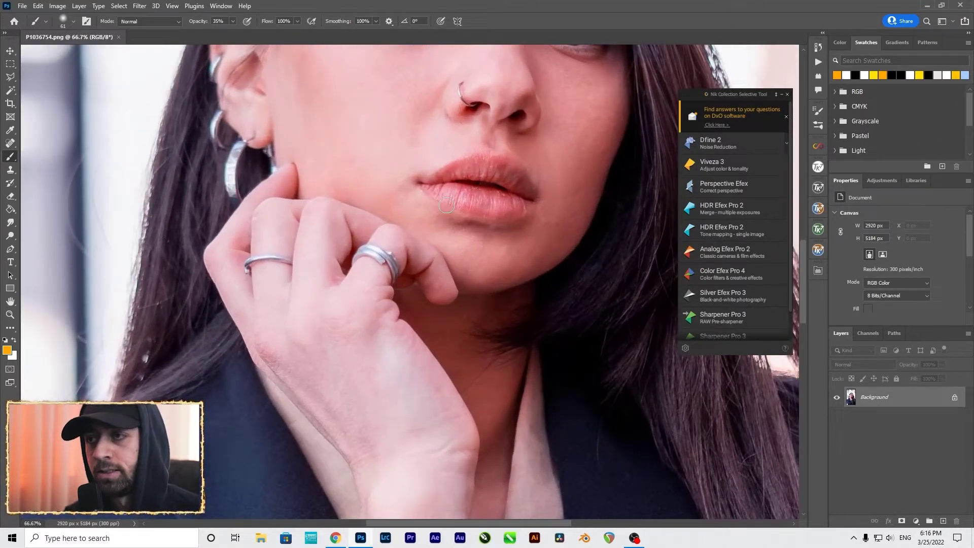
pyautogui.moveTo(511, 117); pyautogui.dragTo(401, 334)
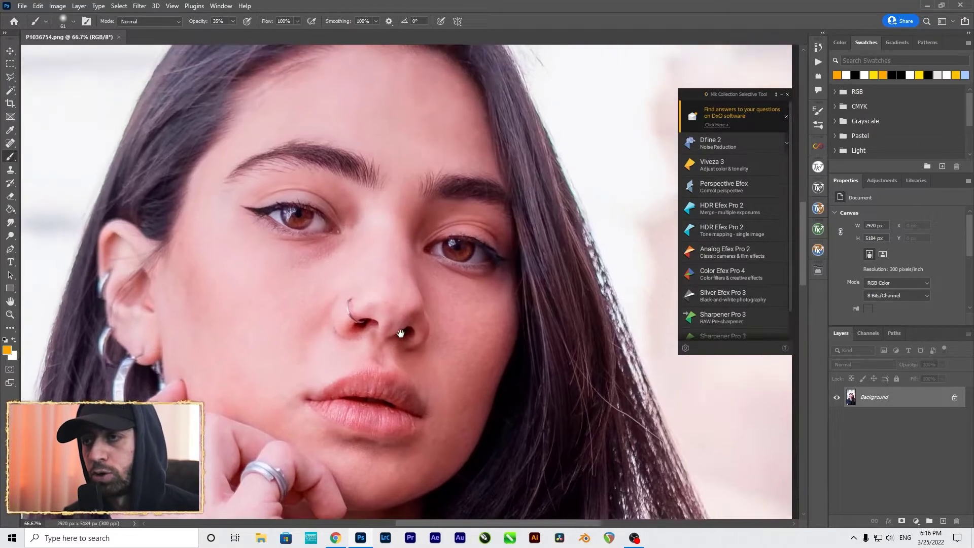
pyautogui.click(781, 94)
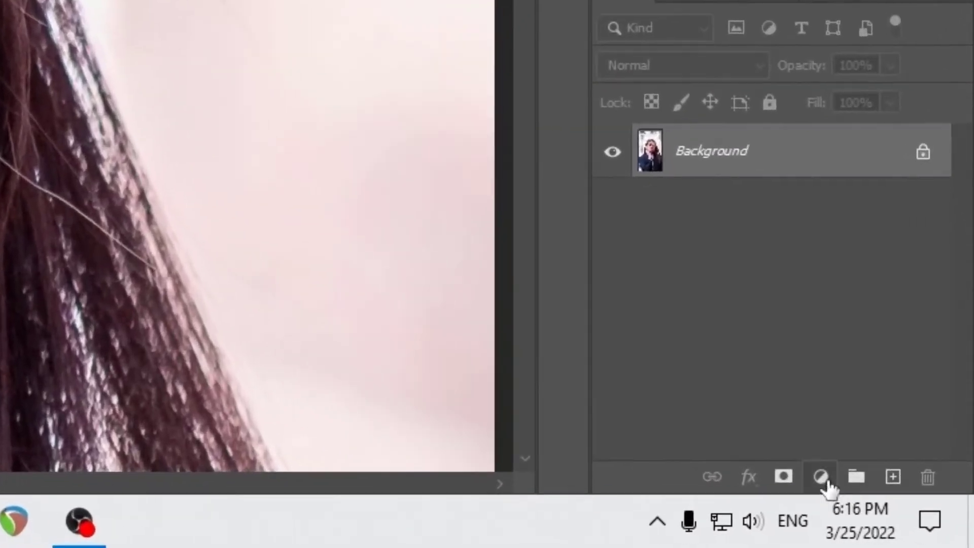
# Add a Curves adjustment layer above the Background layer
pyautogui.click(916, 522)
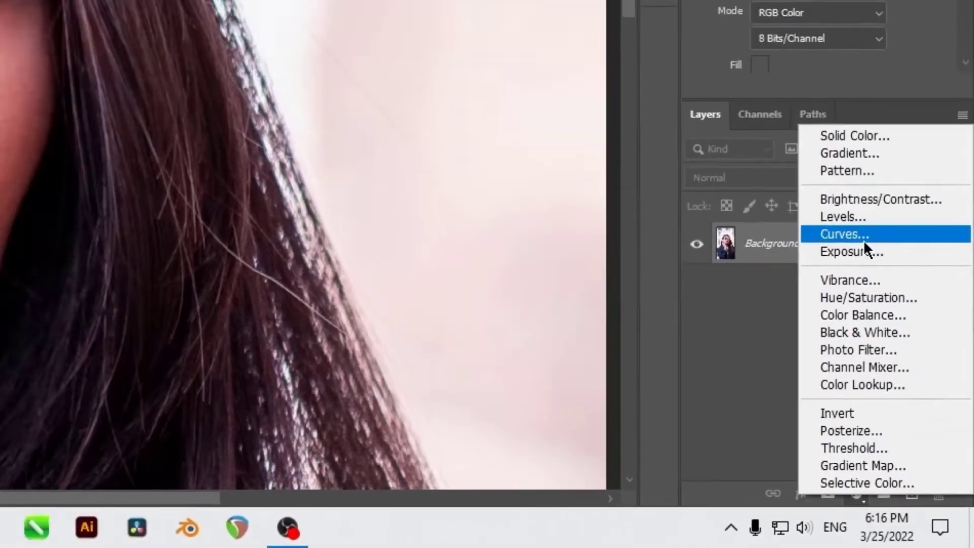
pyautogui.click(811, 139)
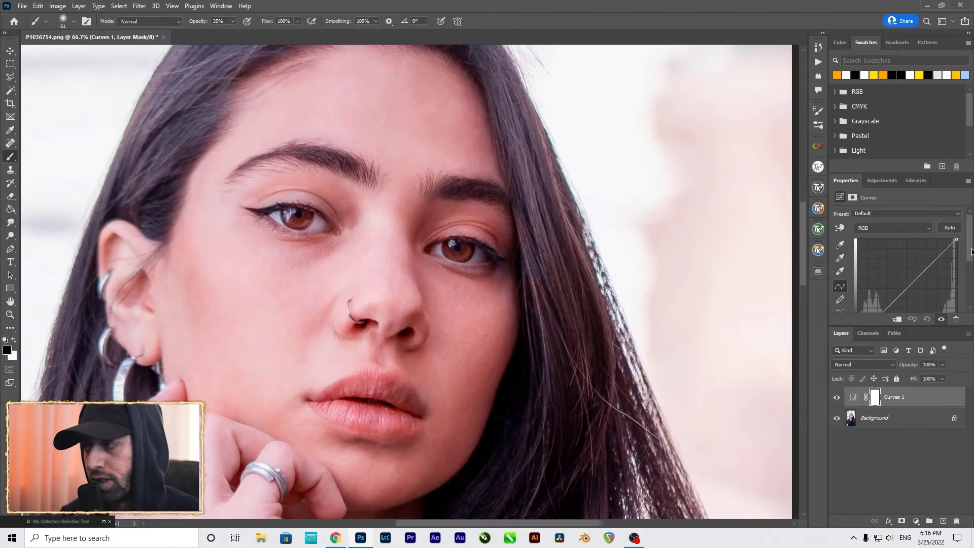
pyautogui.scroll(-3, 972, 252)
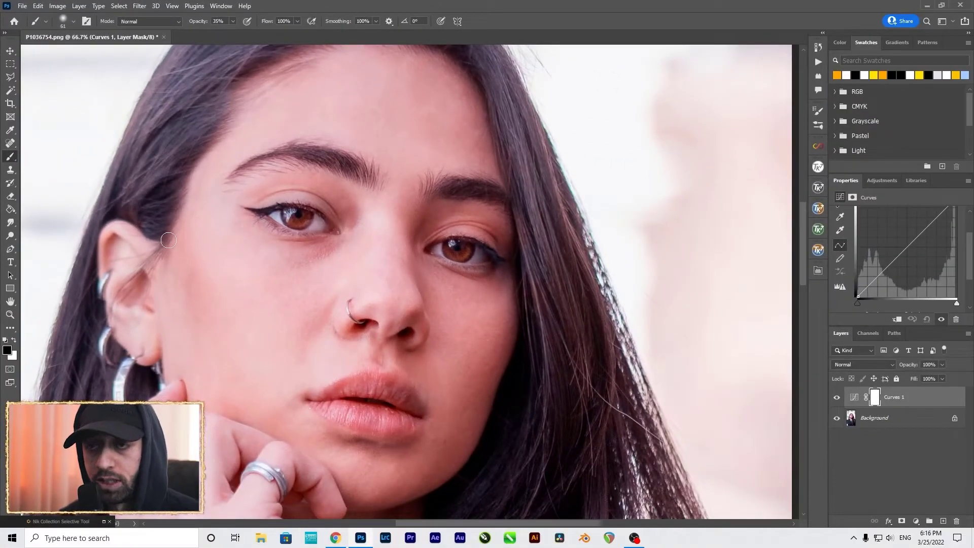
# Choose the soft round brush preset for the Brush tool
pyautogui.rightClick(283, 274)
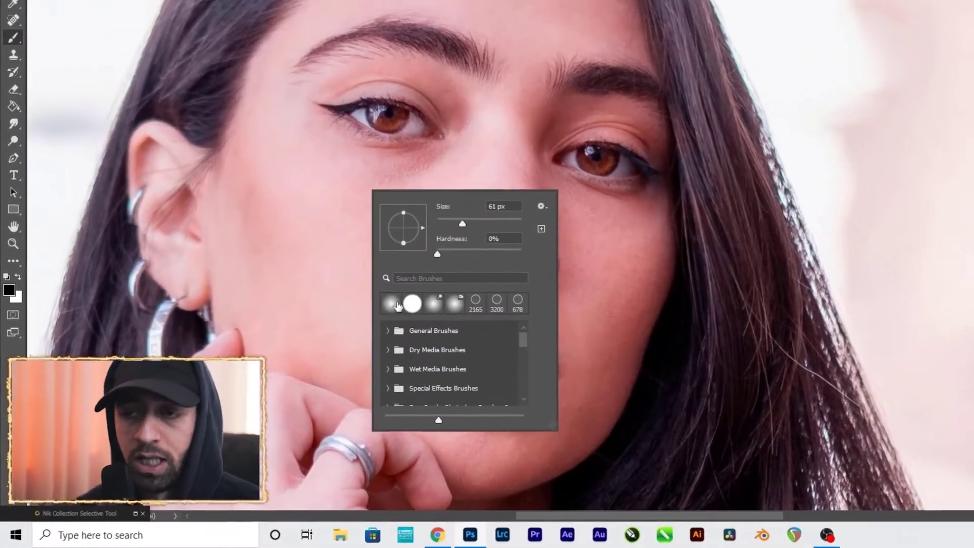
pyautogui.click(396, 304)
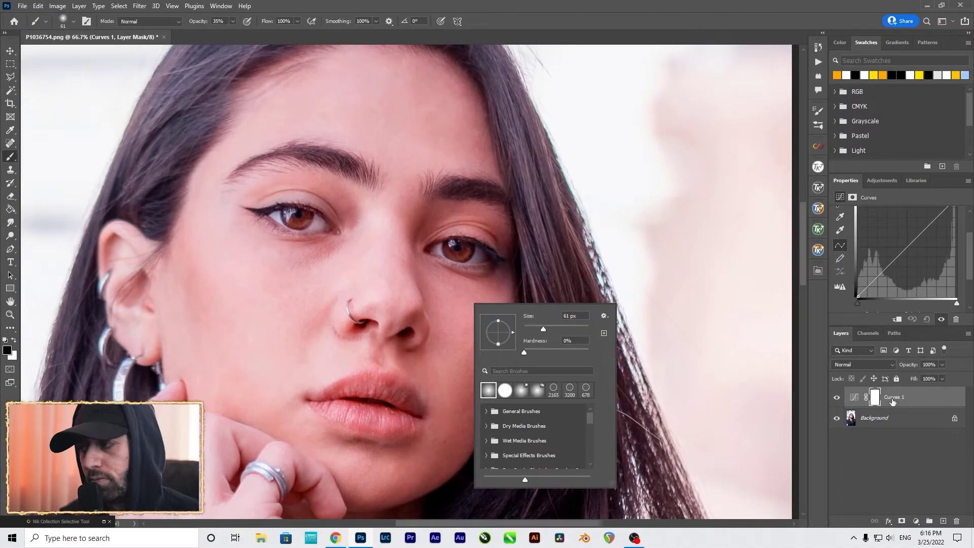
pyautogui.click(924, 389)
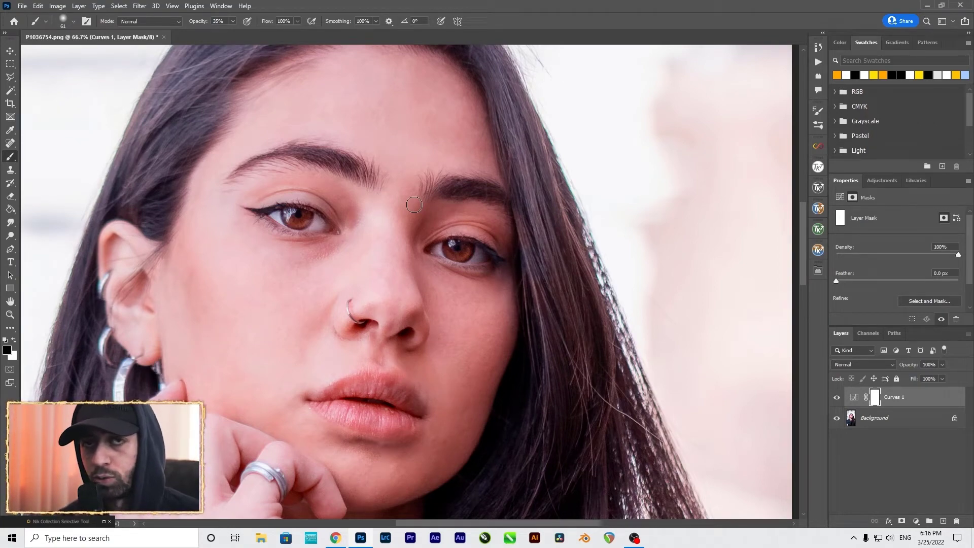
# Try red #e02e2e as the foreground colour with the layer mask selected, reset it to black #000000 and return to the Brush tool
pyautogui.hotkey('ctrl', '+')
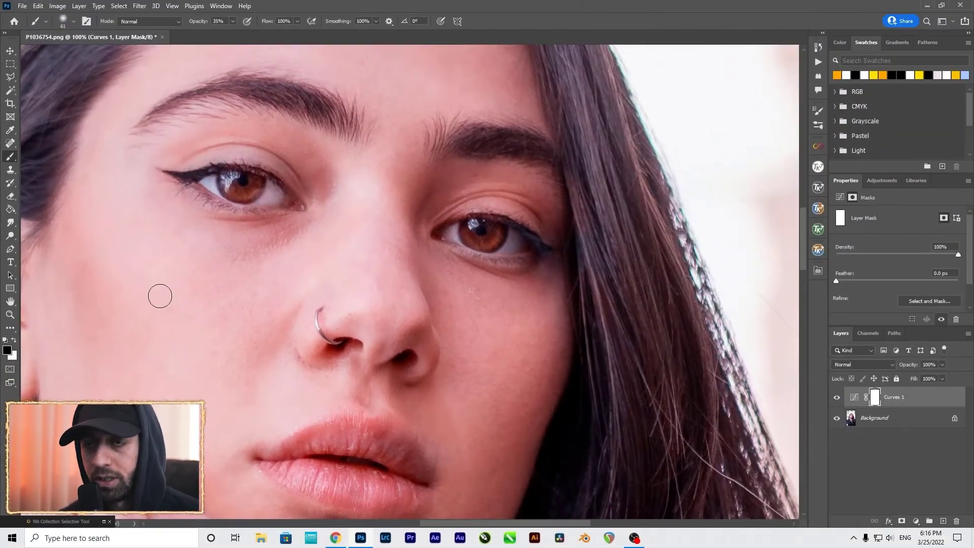
pyautogui.click(8, 350)
pyautogui.click(443, 219)
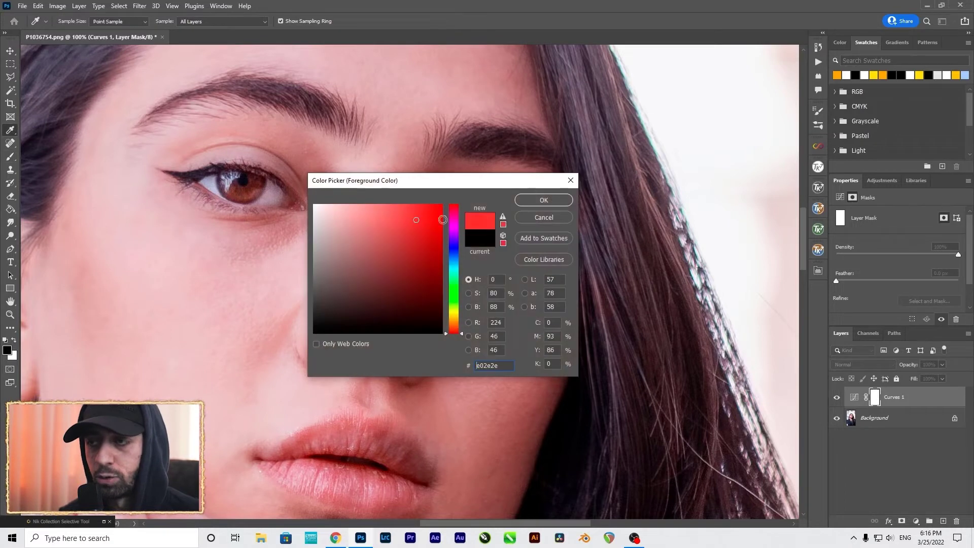
pyautogui.click(543, 200)
pyautogui.click(10, 348)
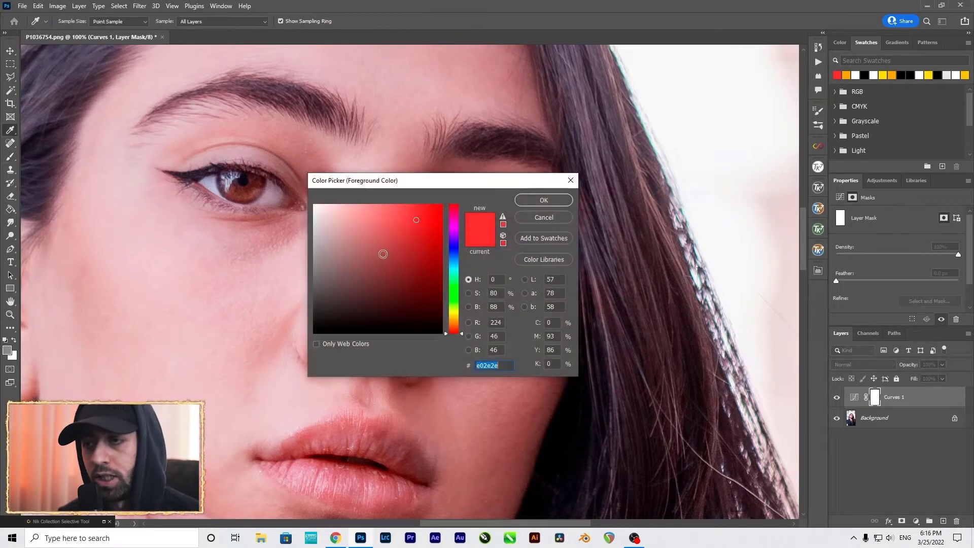
pyautogui.write('000000')
pyautogui.click(556, 202)
pyautogui.press('b')
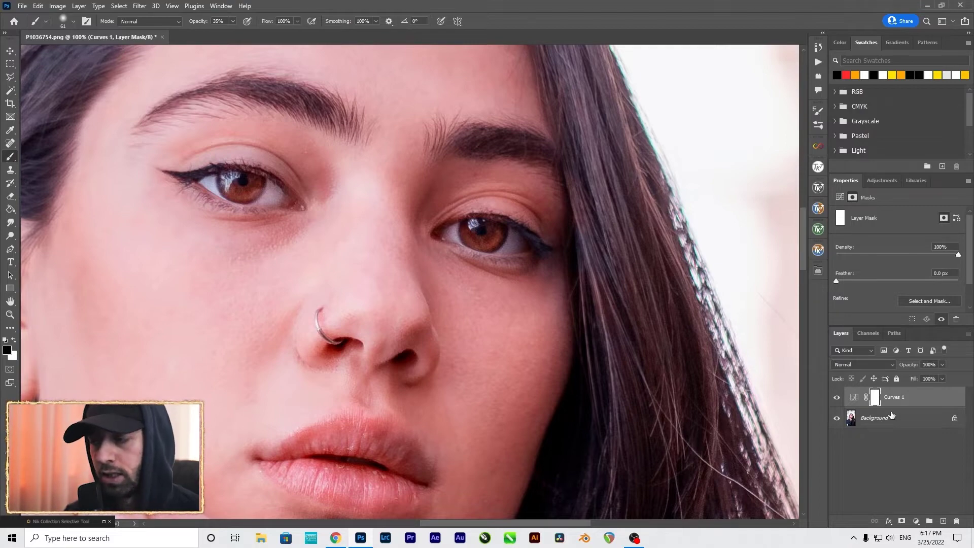
# Invert the Curves 1 mask to black and raise the RGB curve by sampling the iris tone with the on-image adjustment tool
pyautogui.hotkey('ctrl', 'i')
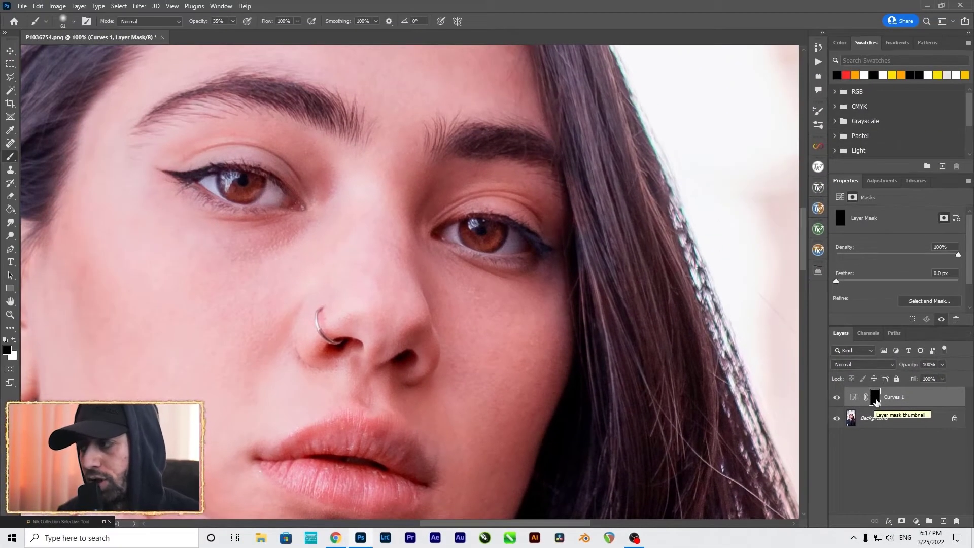
pyautogui.click(857, 397)
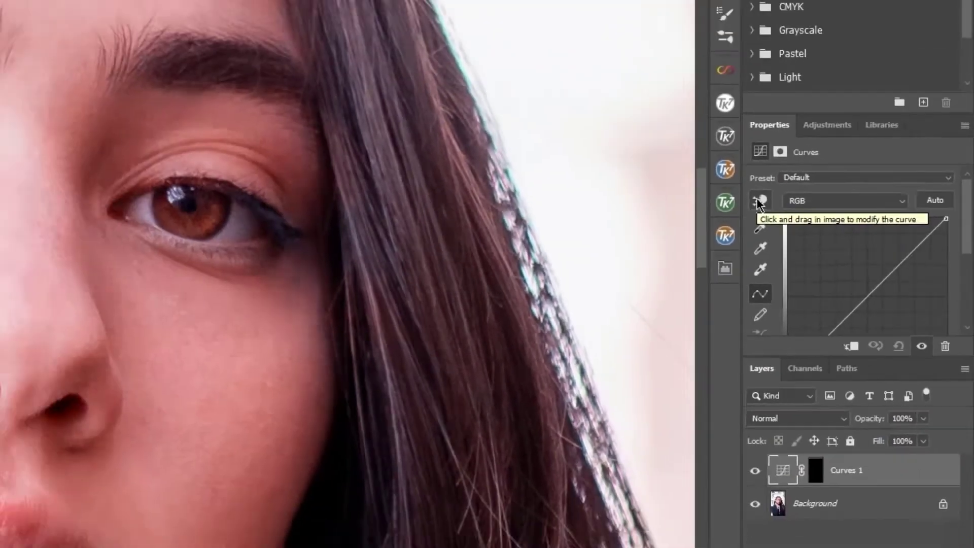
pyautogui.click(586, 140)
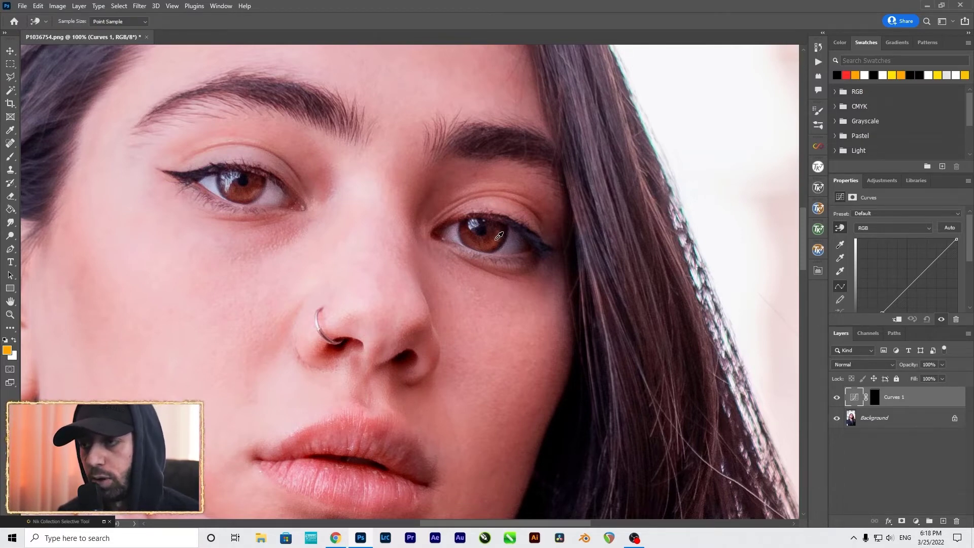
pyautogui.moveTo(499, 236); pyautogui.dragTo(497, 239)
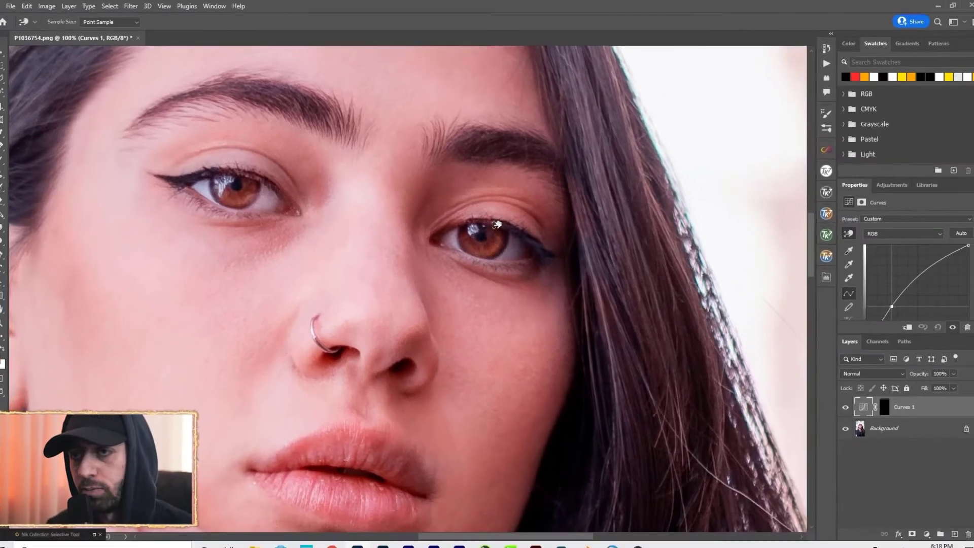
pyautogui.moveTo(499, 301); pyautogui.dragTo(492, 258)
pyautogui.moveTo(491, 192); pyautogui.dragTo(494, 228)
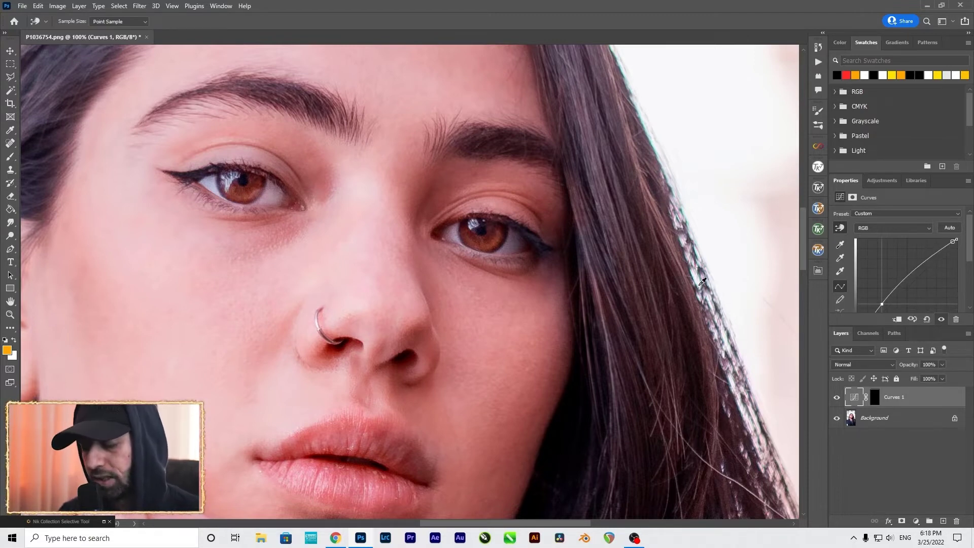
# Examine the face and compare the portrait with and without the Curves 1 layer
pyautogui.hotkey('ctrl', '-')
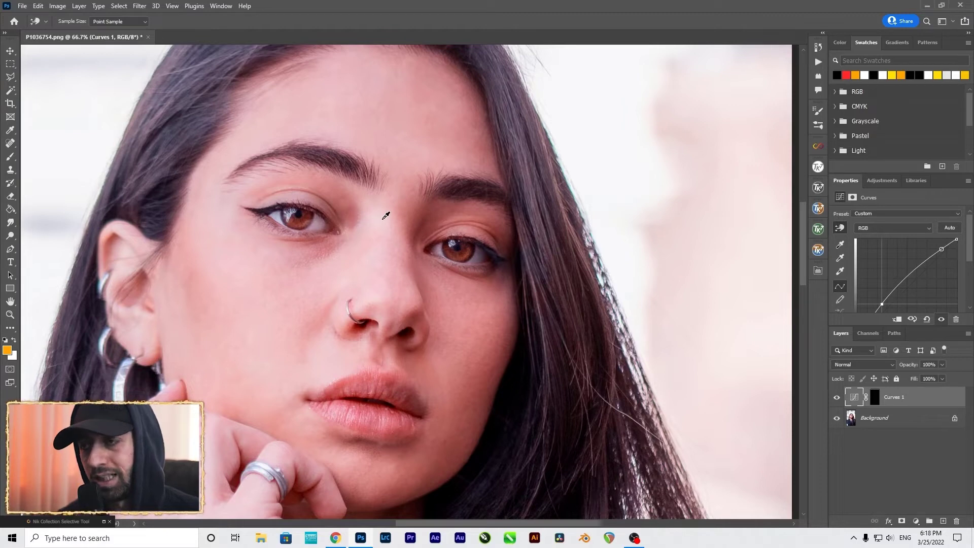
pyautogui.hotkey('ctrl', '0')
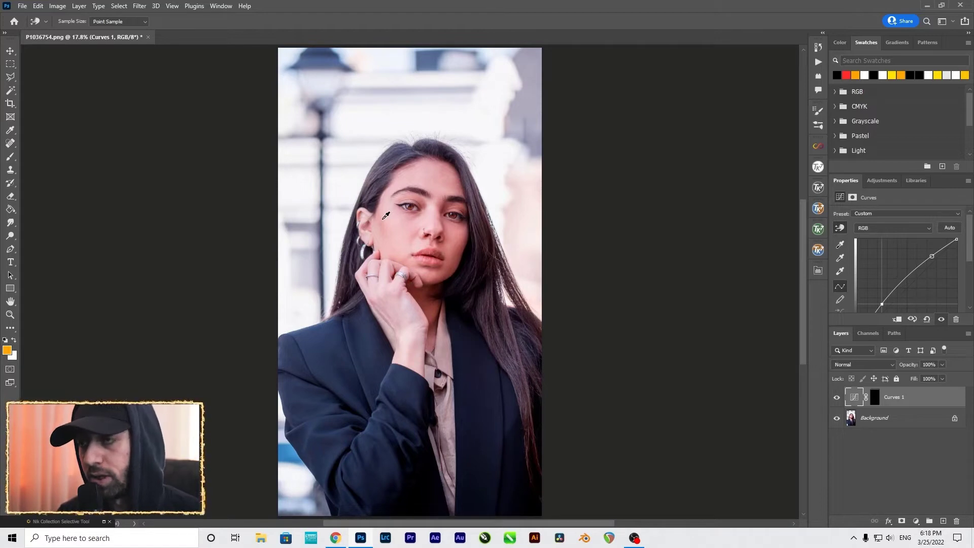
pyautogui.scroll(3, 386, 215)
pyautogui.moveTo(392, 203); pyautogui.dragTo(395, 293)
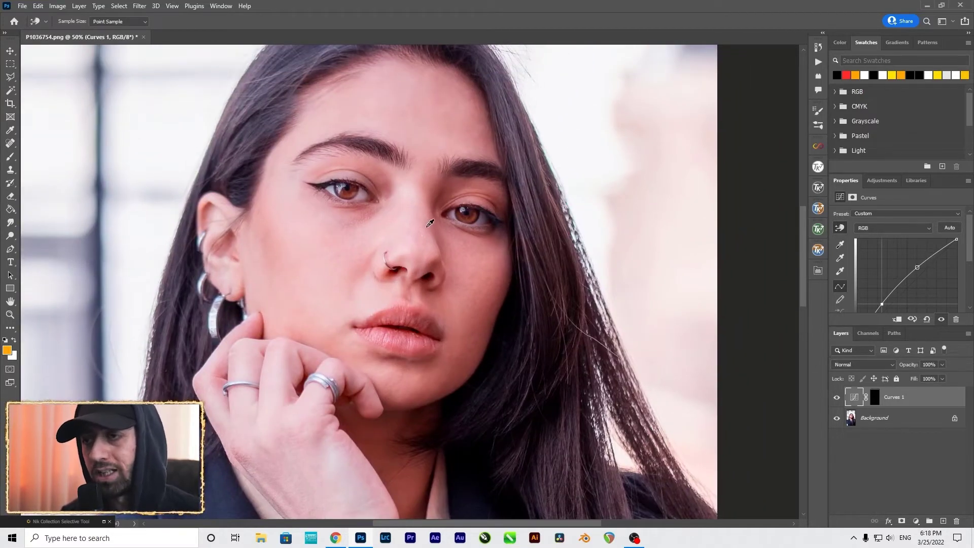
pyautogui.moveTo(430, 223); pyautogui.dragTo(431, 222)
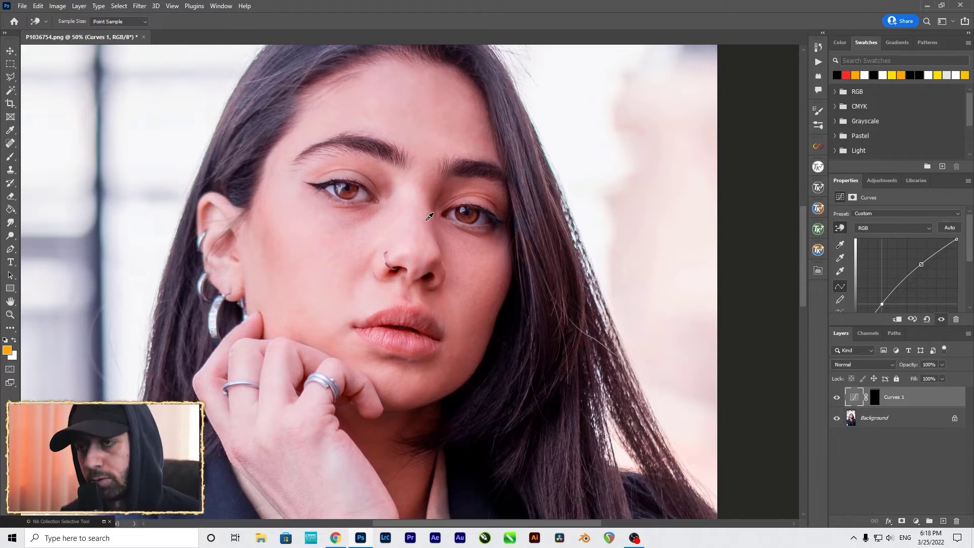
pyautogui.keyDown('alt'); pyautogui.click(837, 419); pyautogui.keyUp('alt')
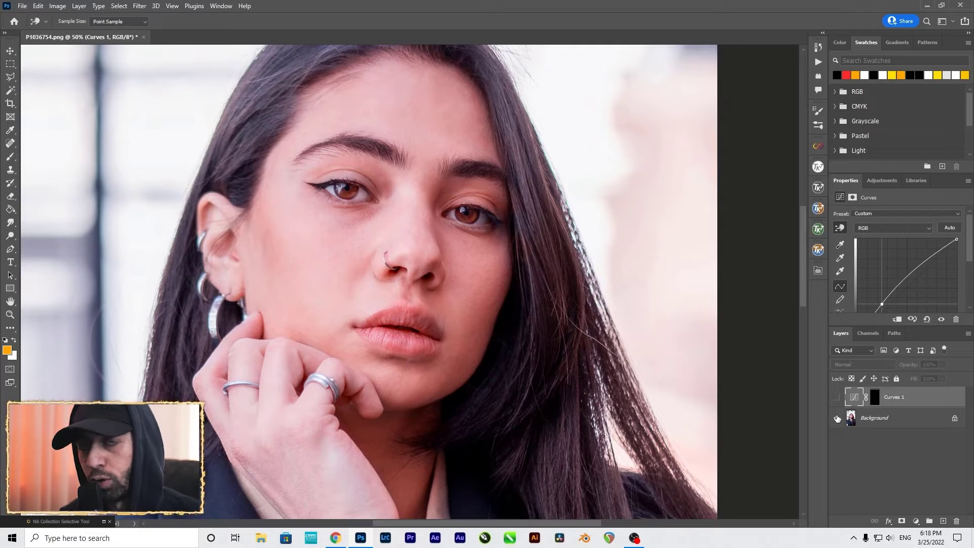
pyautogui.keyDown('alt'); pyautogui.click(837, 419); pyautogui.keyUp('alt')
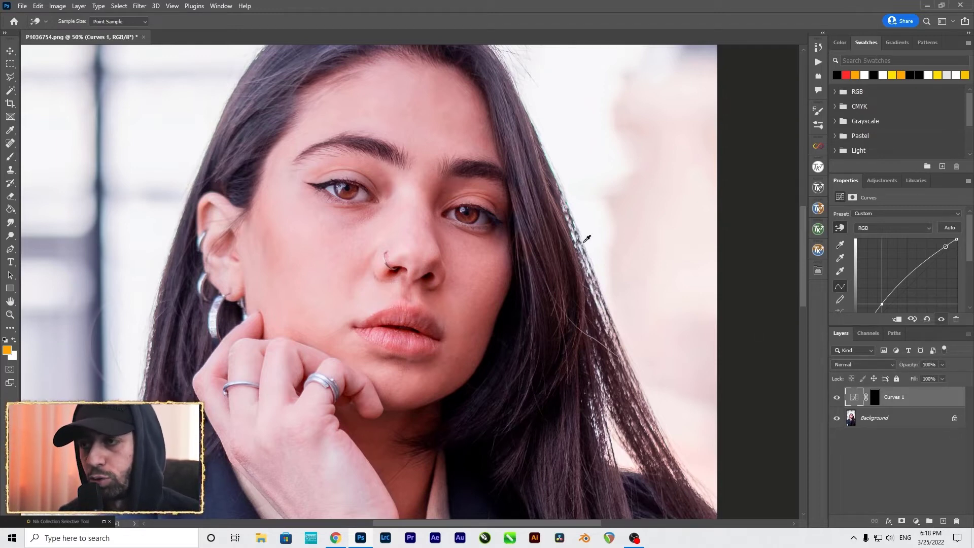
# Brighten the eyes more by raising the Curves 1 curve strongly at the sampled iris tone
pyautogui.moveTo(478, 212); pyautogui.dragTo(477, 215)
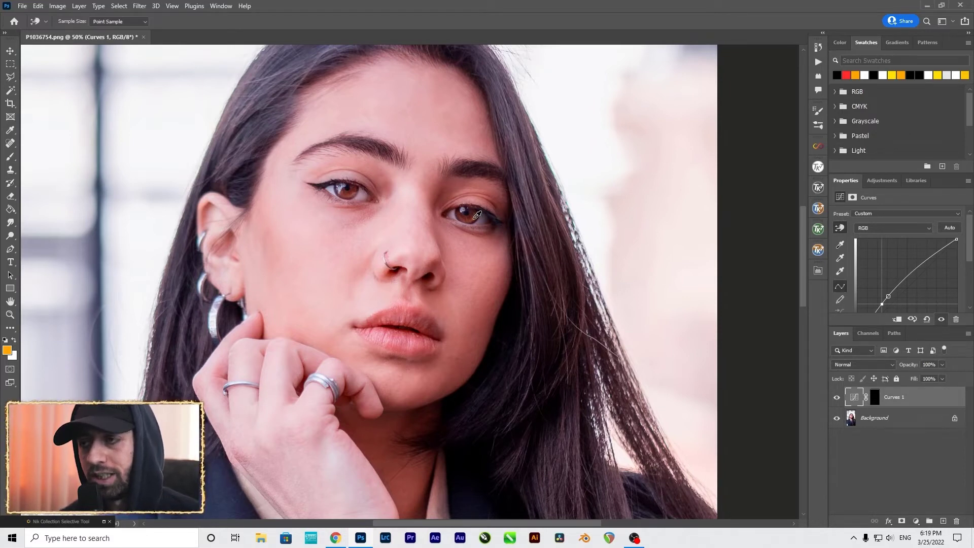
pyautogui.moveTo(477, 215); pyautogui.dragTo(472, 194)
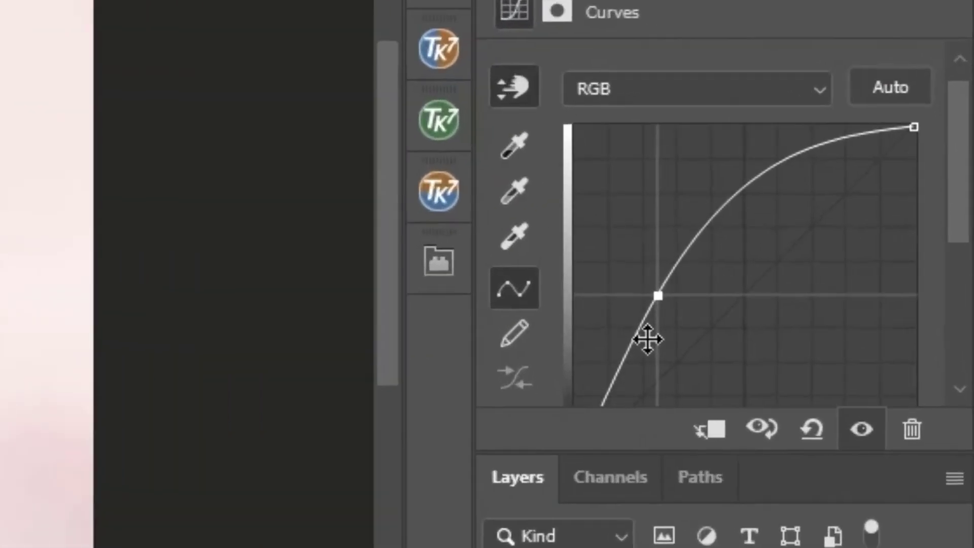
pyautogui.scroll(-2, 834, 307)
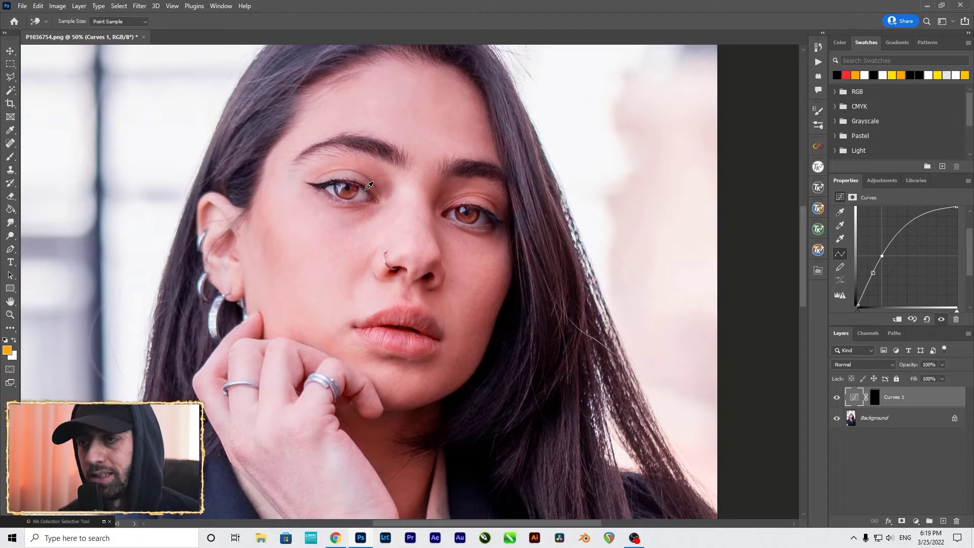
# Steepen the curve further from the iris tone until it reaches maximum output near the midtones, and compare the eyes with the original
pyautogui.hotkey('ctrl', '+')
pyautogui.hotkey('ctrl', '+')
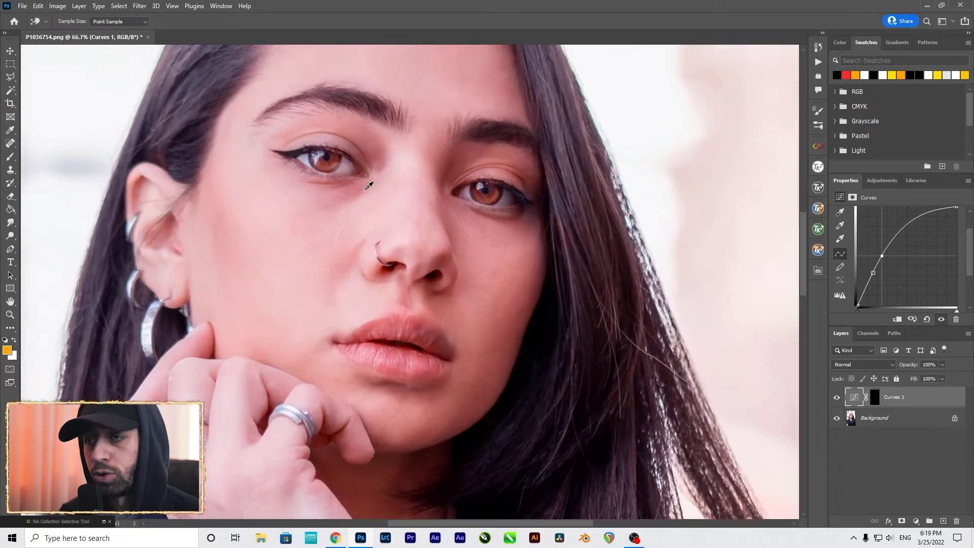
pyautogui.moveTo(354, 148); pyautogui.dragTo(376, 257)
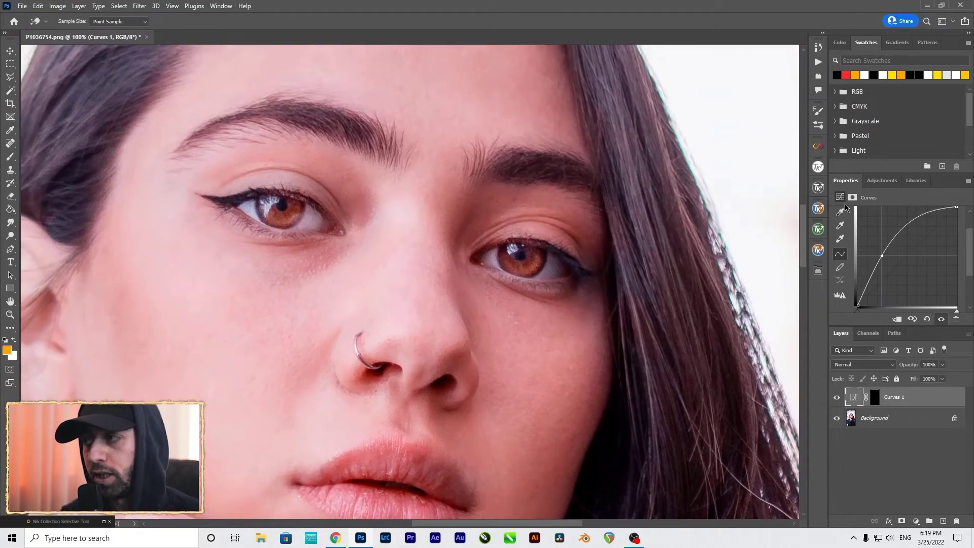
pyautogui.scroll(3, 917, 231)
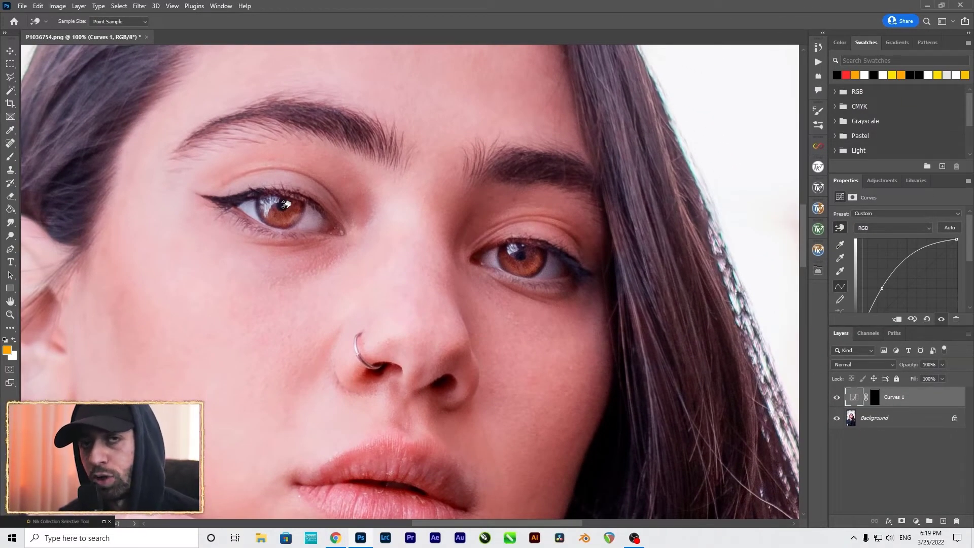
pyautogui.moveTo(285, 204); pyautogui.dragTo(284, 216)
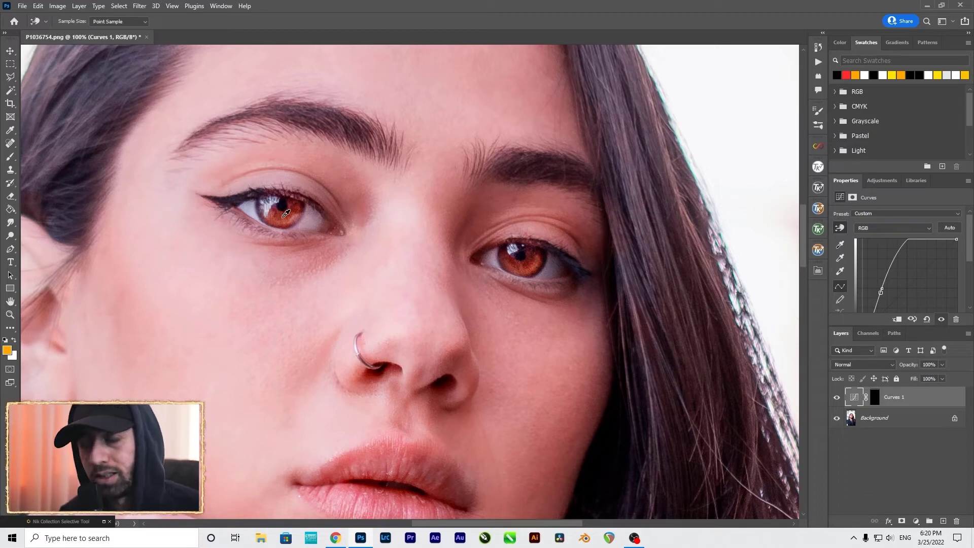
pyautogui.keyDown('alt'); pyautogui.click(837, 420); pyautogui.keyUp('alt')
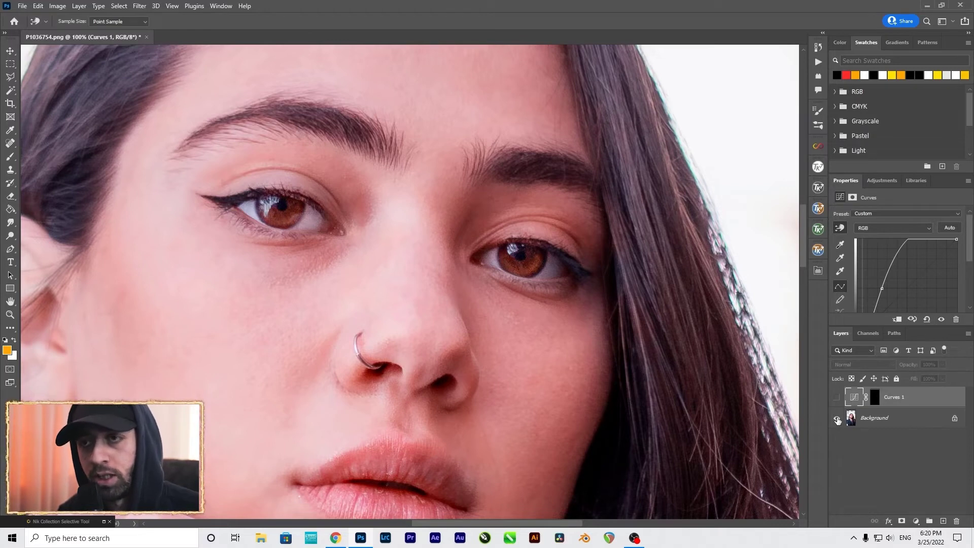
pyautogui.keyDown('alt'); pyautogui.click(837, 420); pyautogui.keyUp('alt')
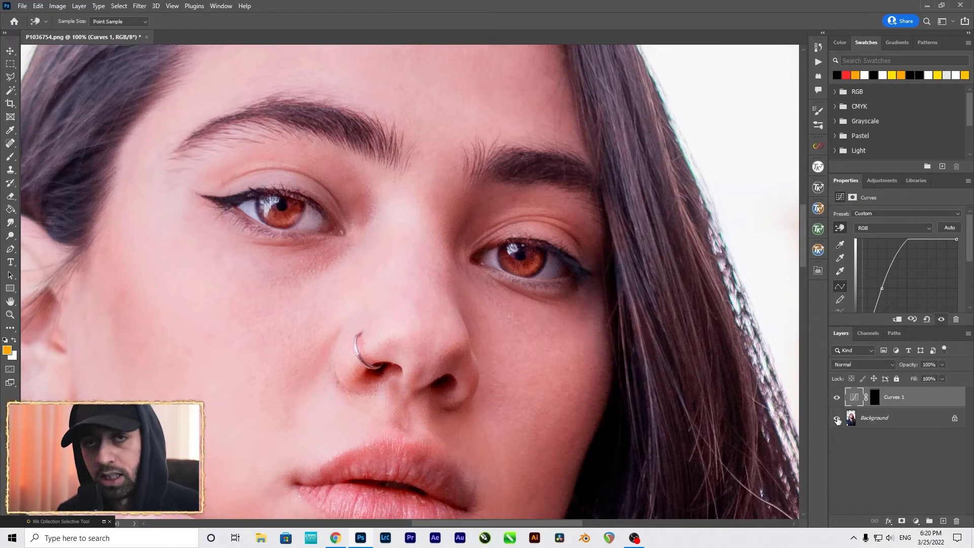
# Compare the full portrait with and without the strongly brightened Curves 1 layer
pyautogui.hotkey('ctrl', '0')
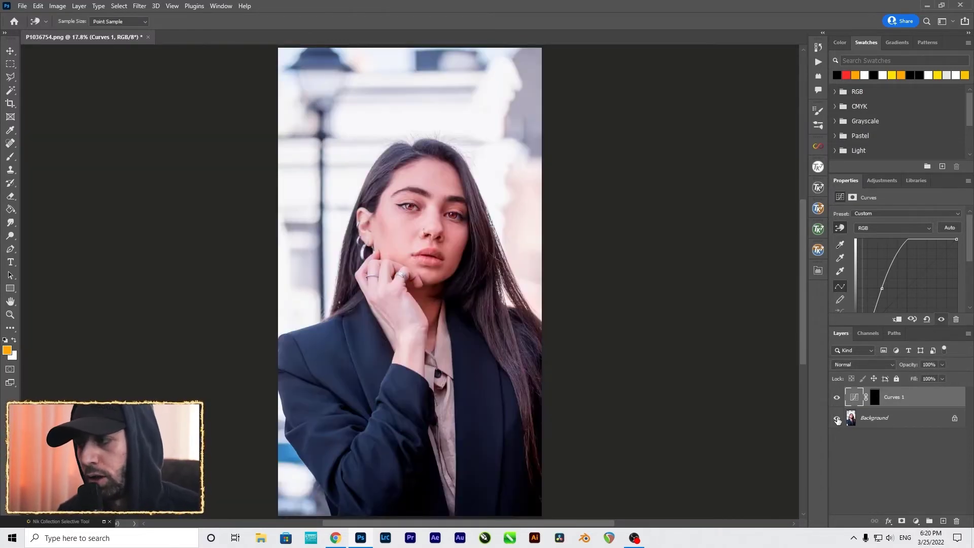
pyautogui.keyDown('alt'); pyautogui.click(837, 420); pyautogui.keyUp('alt')
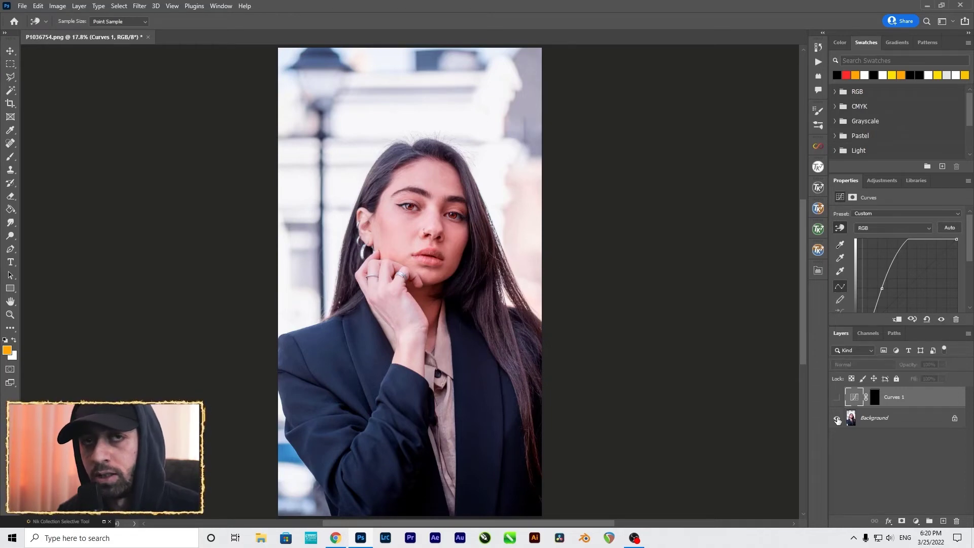
pyautogui.keyDown('alt'); pyautogui.click(837, 420); pyautogui.keyUp('alt')
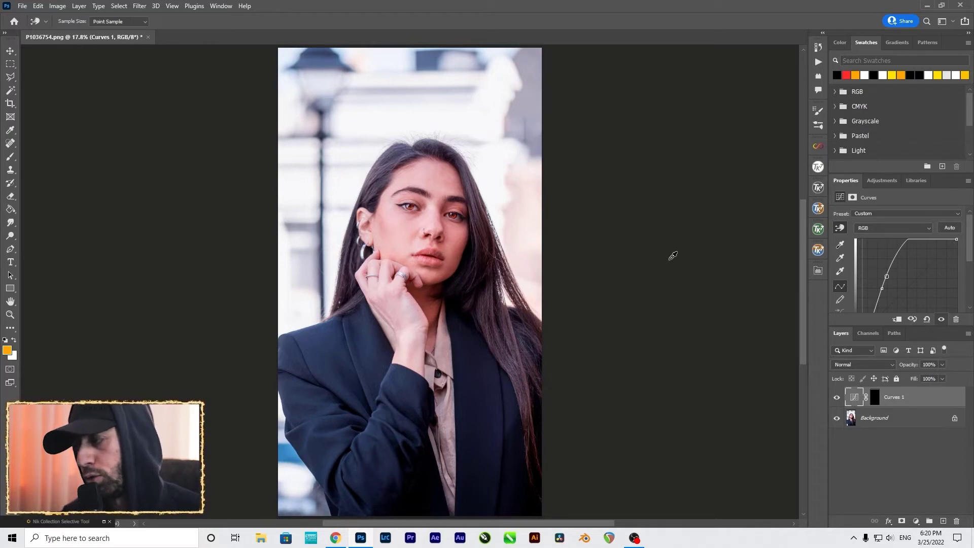
# Delete the Curves 1 layer and add a fresh Curves adjustment layer above the Background
pyautogui.press('b')
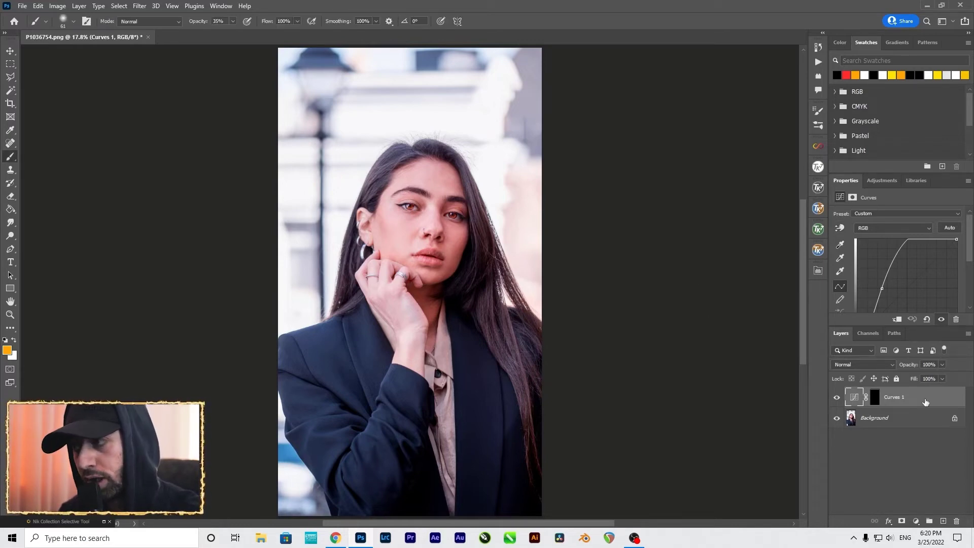
pyautogui.press('Delete')
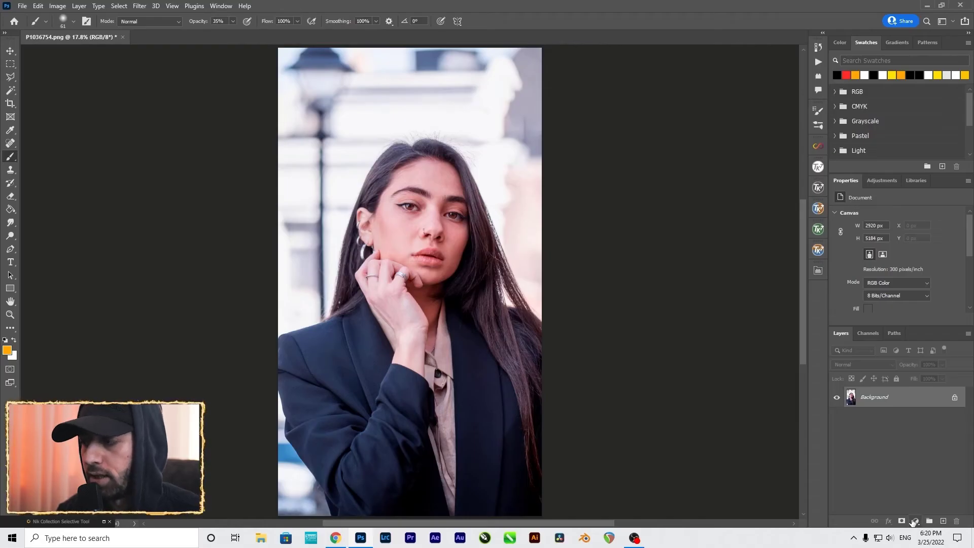
pyautogui.click(915, 522)
pyautogui.click(933, 398)
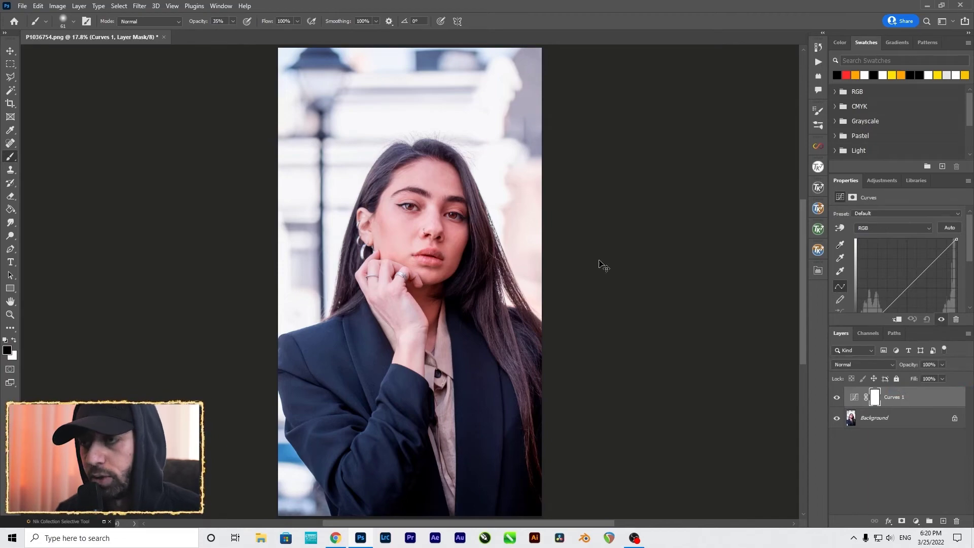
# Invert the new Curves 1 layer's mask to black while viewing the eyes at 100%
pyautogui.hotkey('ctrl', '+')
pyautogui.hotkey('ctrl', '+')
pyautogui.hotkey('ctrl', '+')
pyautogui.hotkey('ctrl', '+')
pyautogui.hotkey('ctrl', '+')
pyautogui.hotkey('ctrl', '+')
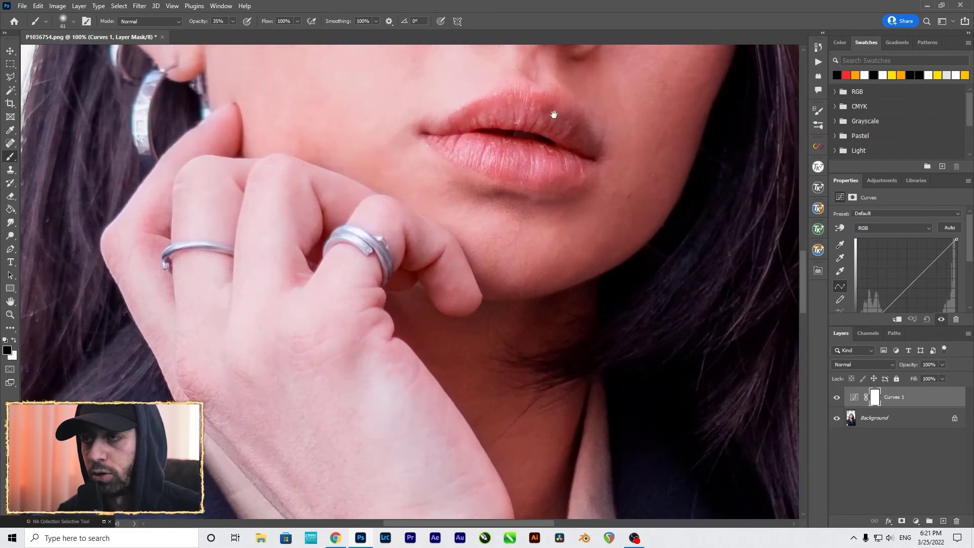
pyautogui.moveTo(552, 115); pyautogui.dragTo(454, 381)
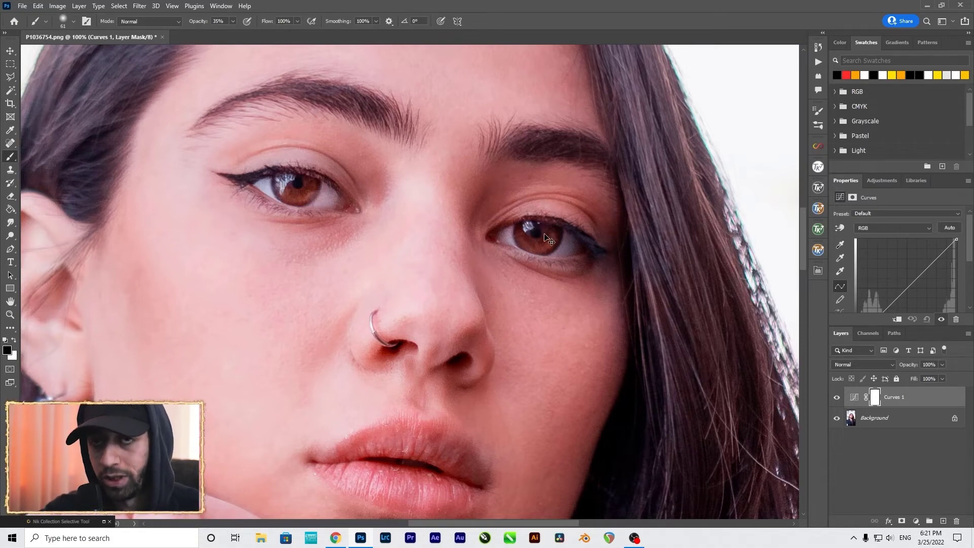
pyautogui.hotkey('ctrl', 'i')
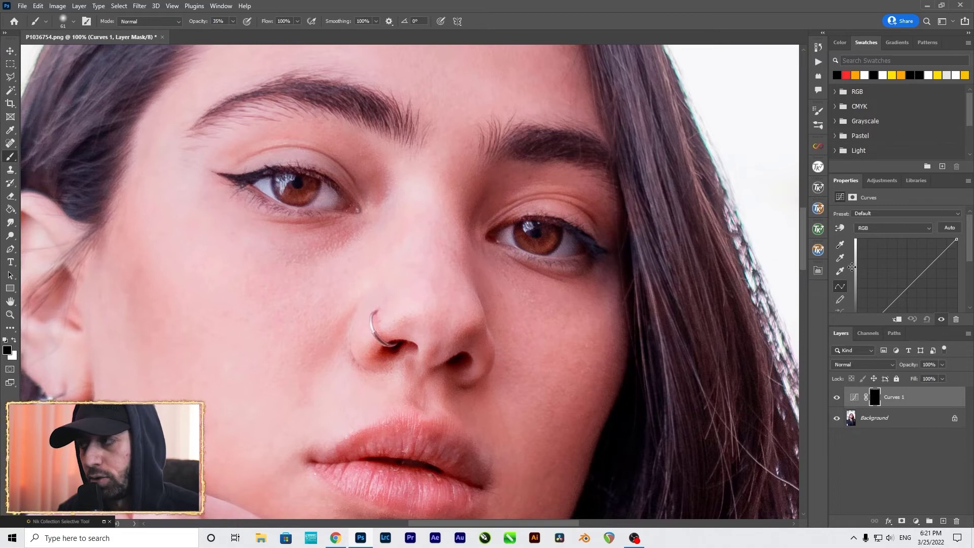
# Raise the RGB curve moderately at the iris tone sampled with the on-image adjustment tool
pyautogui.click(840, 228)
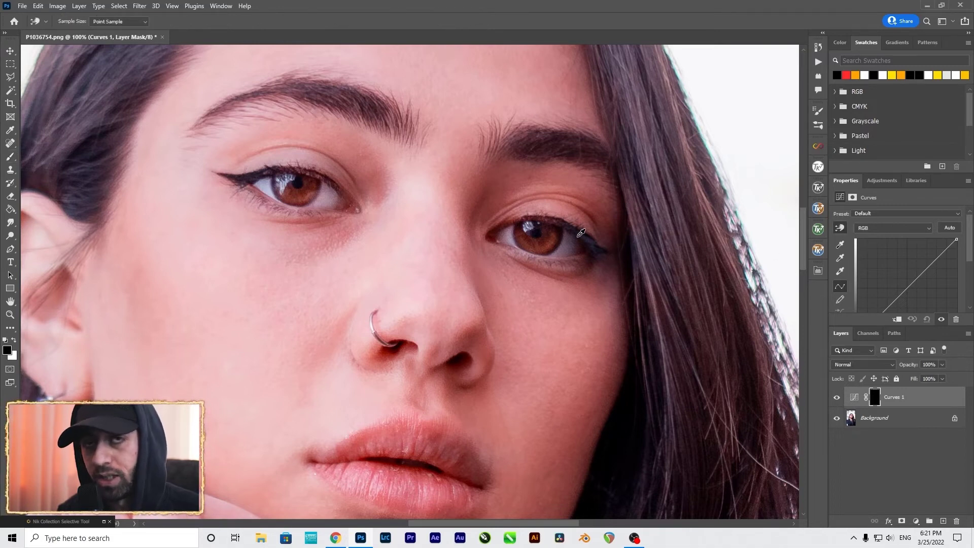
pyautogui.moveTo(554, 239); pyautogui.dragTo(553, 242)
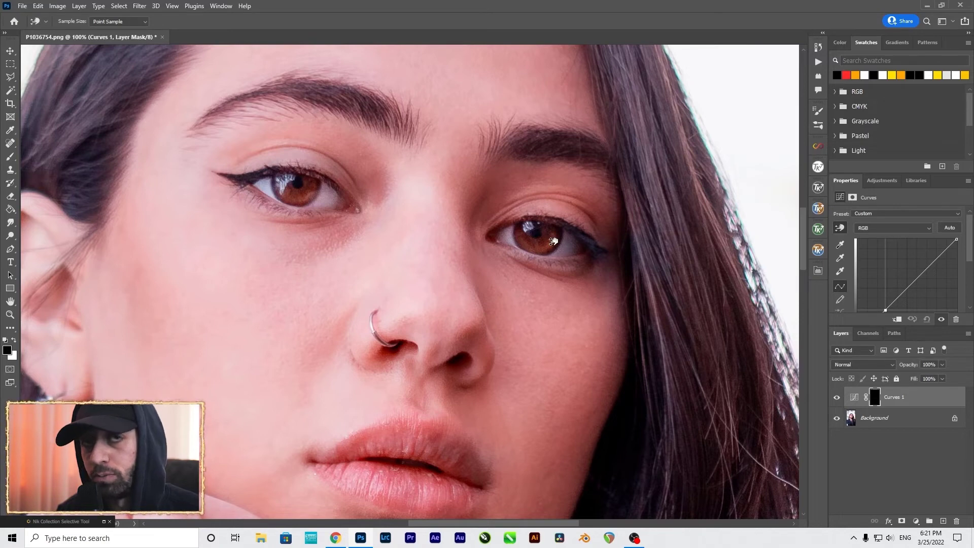
pyautogui.moveTo(553, 242); pyautogui.dragTo(552, 222)
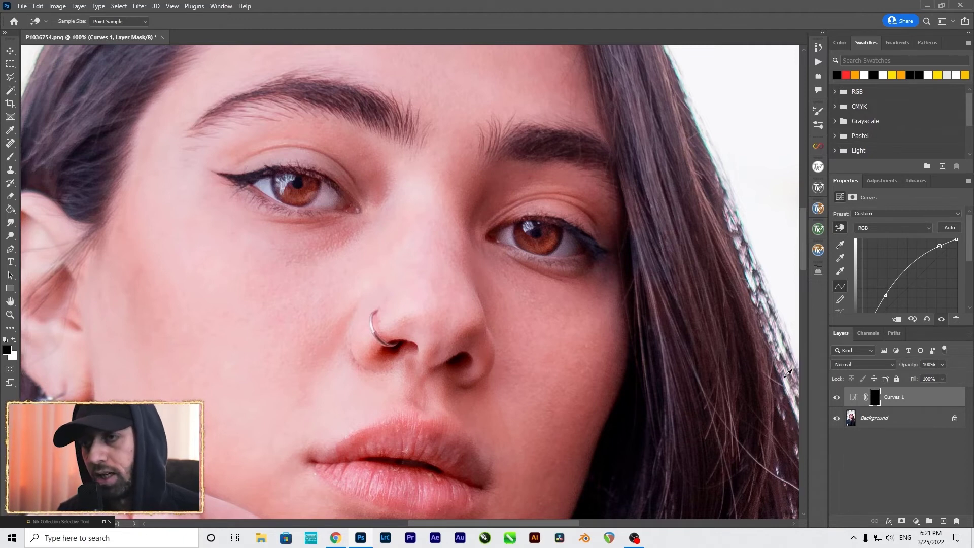
# Compare the full portrait before and after the new Curves 1 adjustment
pyautogui.hotkey('ctrl', '0')
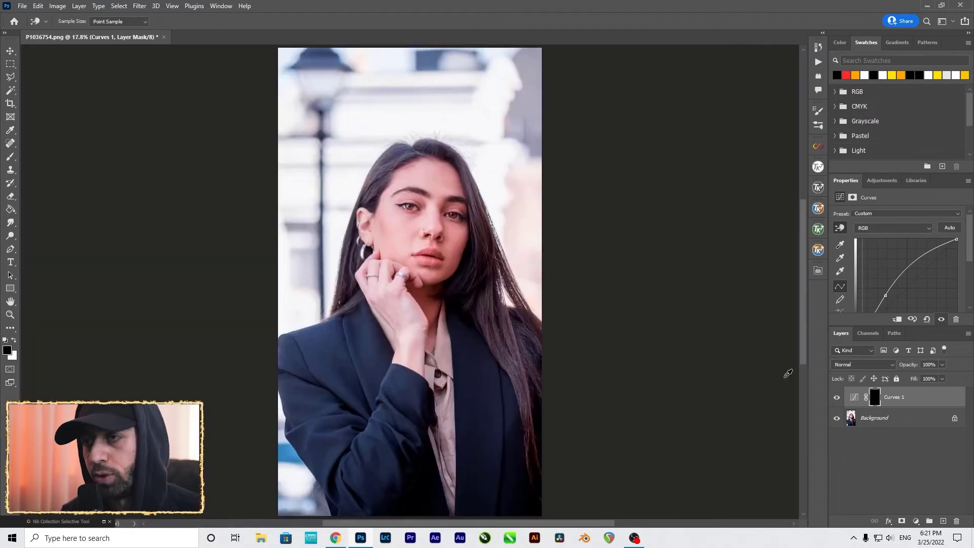
pyautogui.keyDown('alt'); pyautogui.click(836, 419); pyautogui.keyUp('alt')
pyautogui.keyDown('alt'); pyautogui.click(836, 419); pyautogui.keyUp('alt')
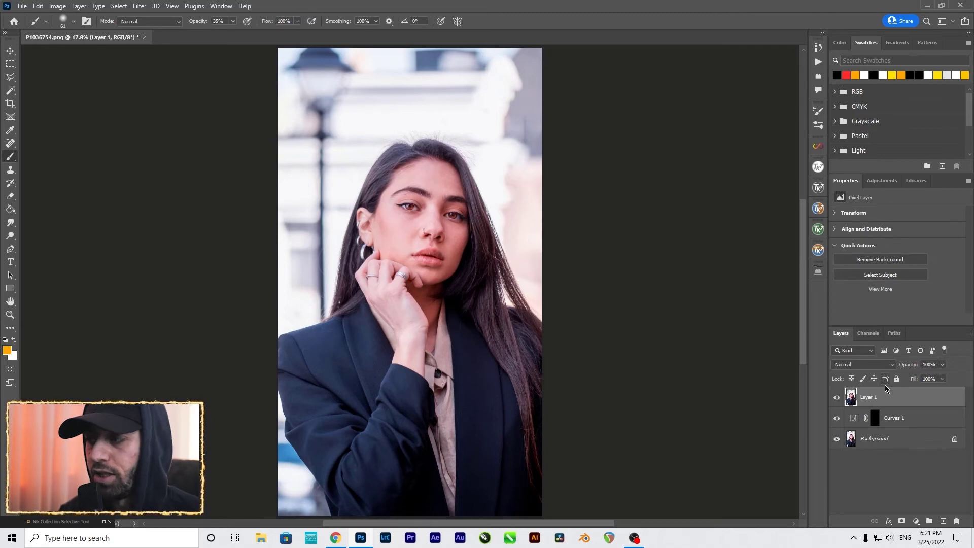
# Hide the Curves 1 and Background layers and save Layer 1 to the Desktop as the PNG "P1036754 copy" with large file size
pyautogui.click(837, 418)
pyautogui.click(836, 439)
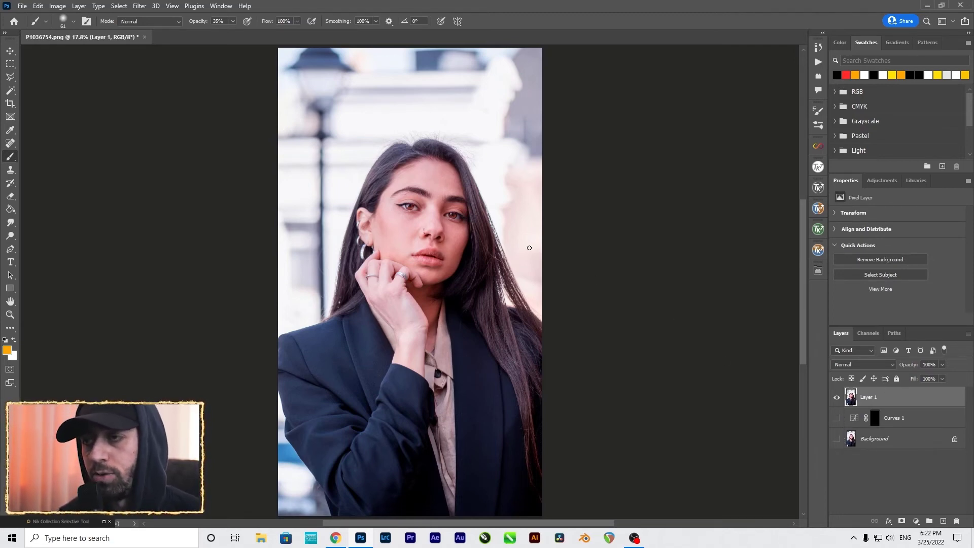
pyautogui.hotkey('ctrl', 'alt', 's')
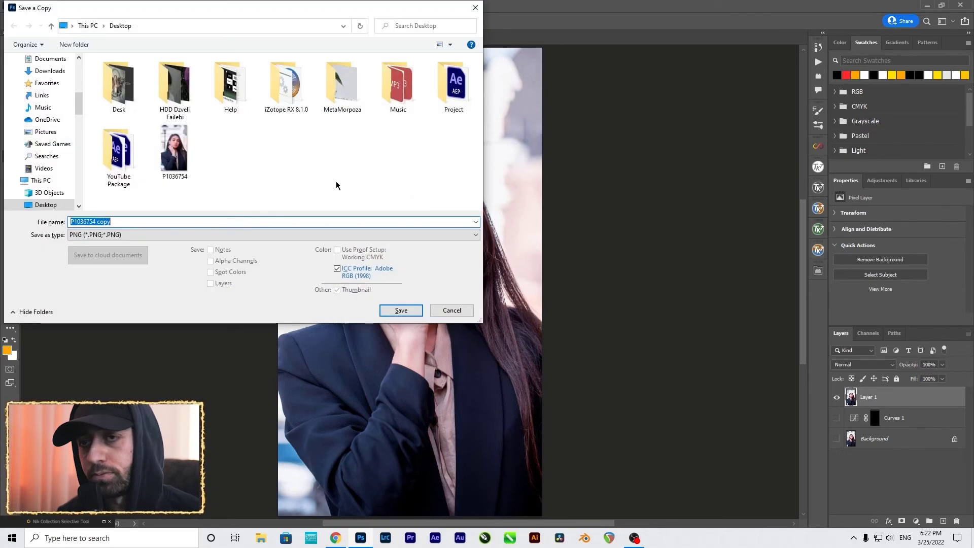
pyautogui.click(401, 310)
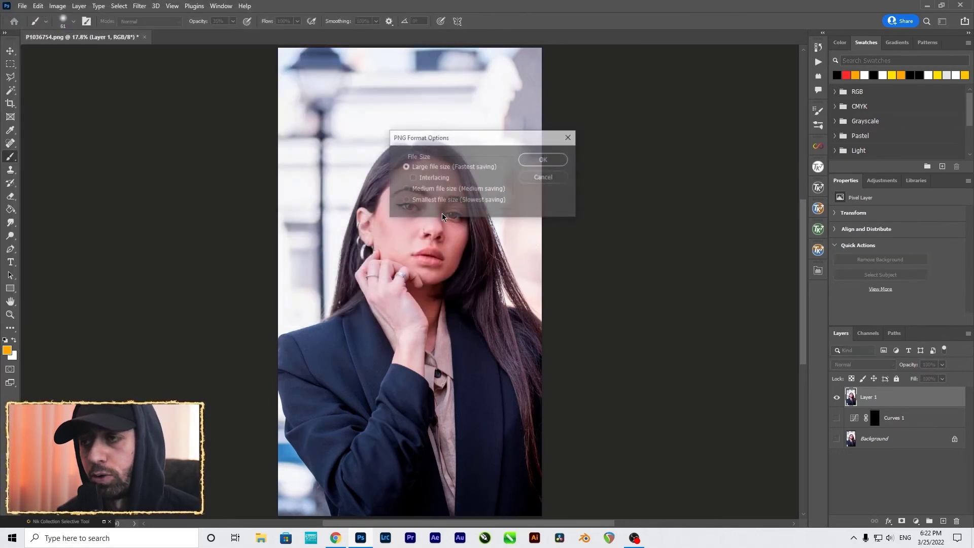
pyautogui.click(551, 162)
# Open P1036754 and P1036754 copy from the desktop in ImageGlass and arrange their windows side by side
pyautogui.click(926, 5)
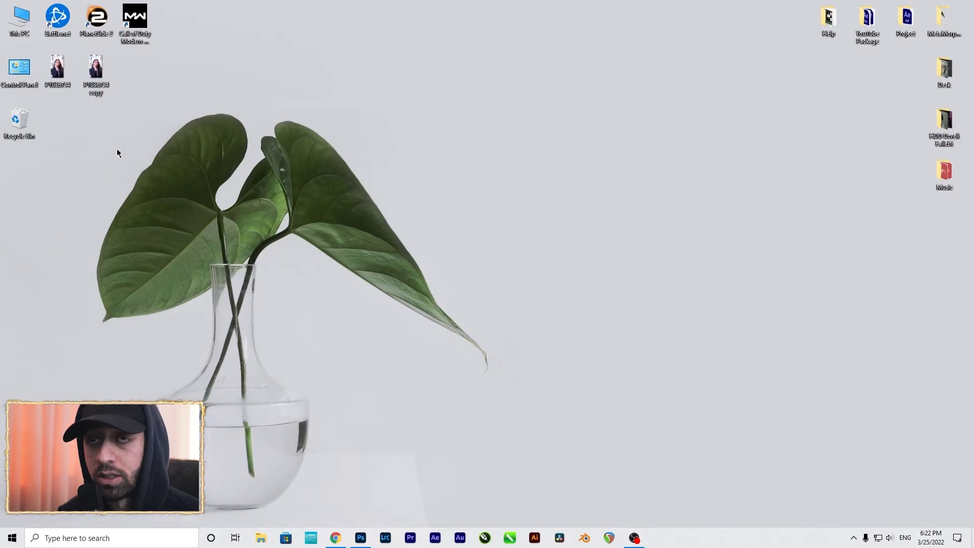
pyautogui.press('Return')
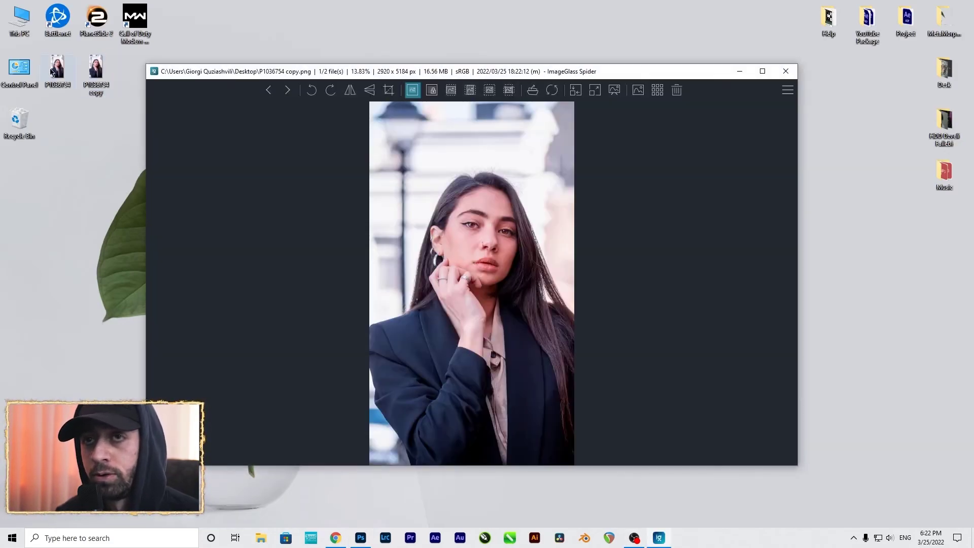
pyautogui.press('Right')
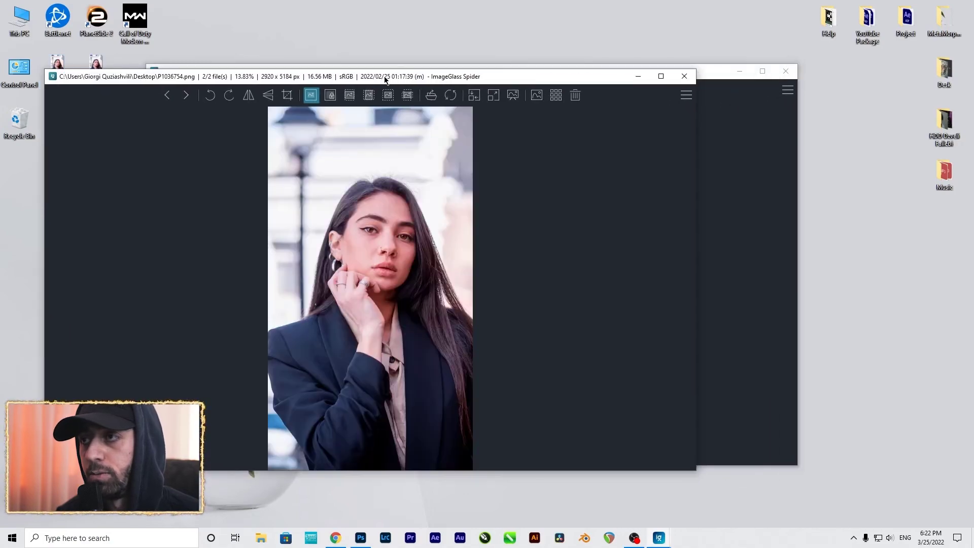
pyautogui.click(680, 76)
pyautogui.moveTo(733, 82); pyautogui.dragTo(972, 81)
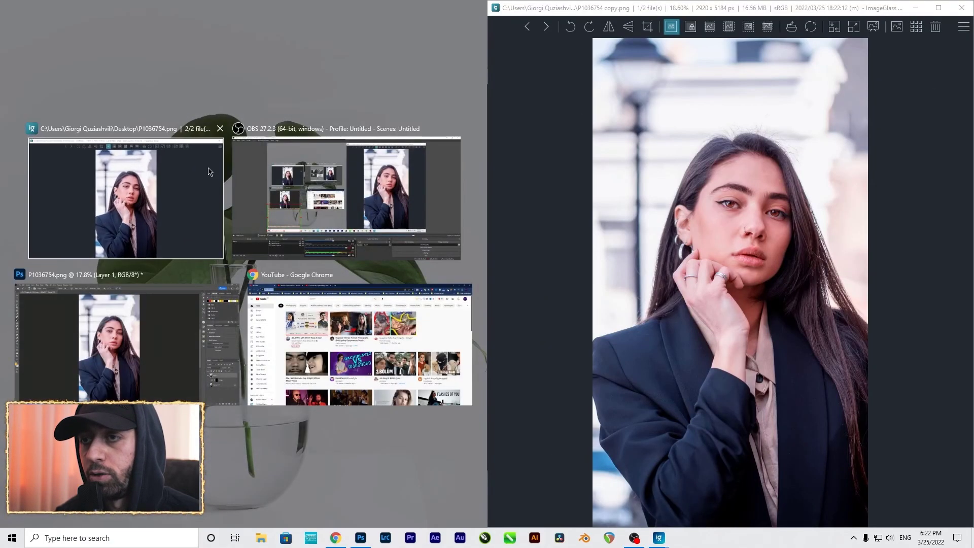
pyautogui.press('Return')
# Zoom both images to 100% on the face and compare the irises of the original and edited portraits
pyautogui.doubleClick(263, 197)
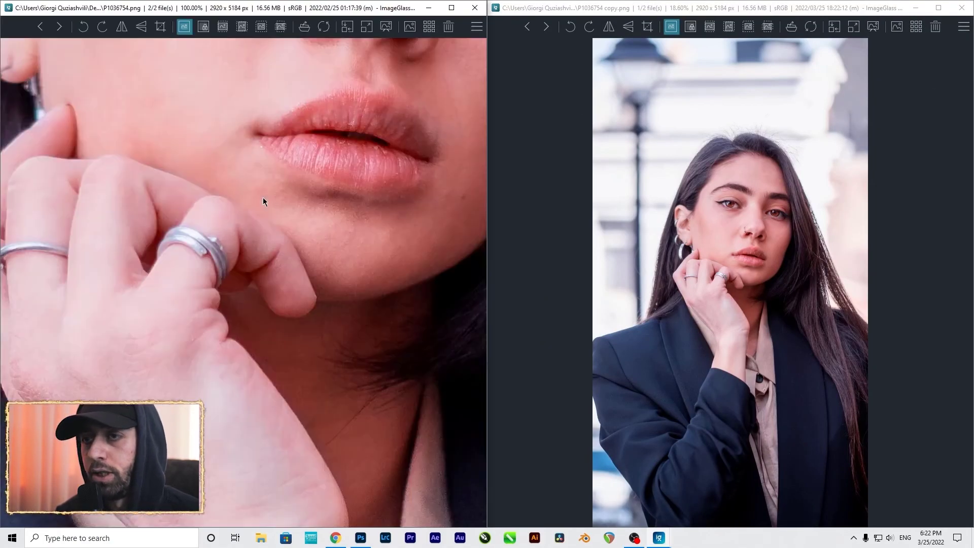
pyautogui.scroll(5, 274, 234)
pyautogui.doubleClick(779, 207)
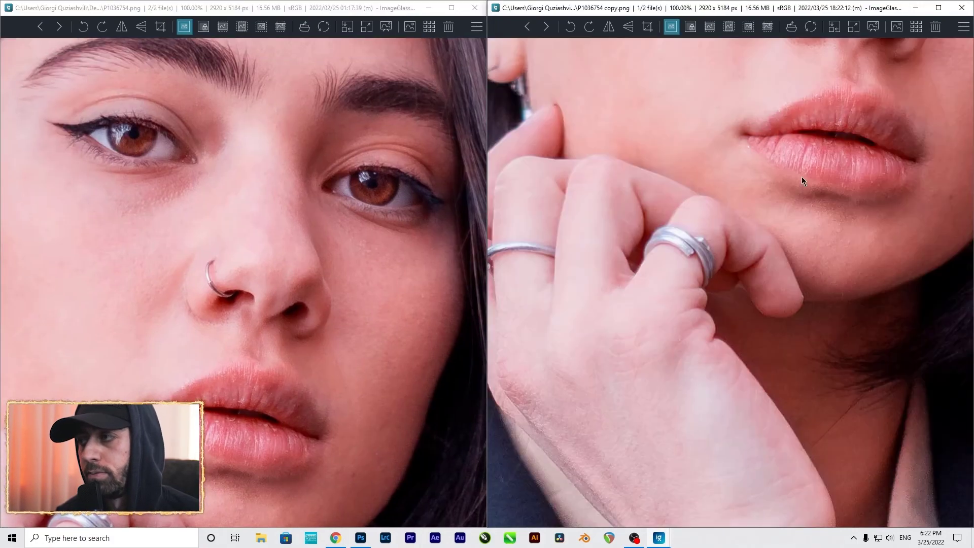
pyautogui.scroll(5, 804, 181)
pyautogui.moveTo(806, 337); pyautogui.dragTo(804, 315)
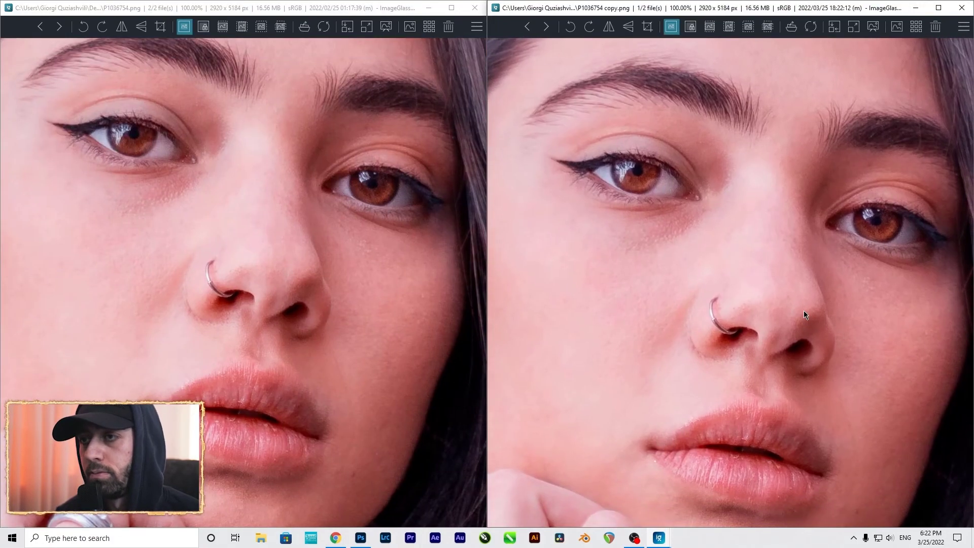